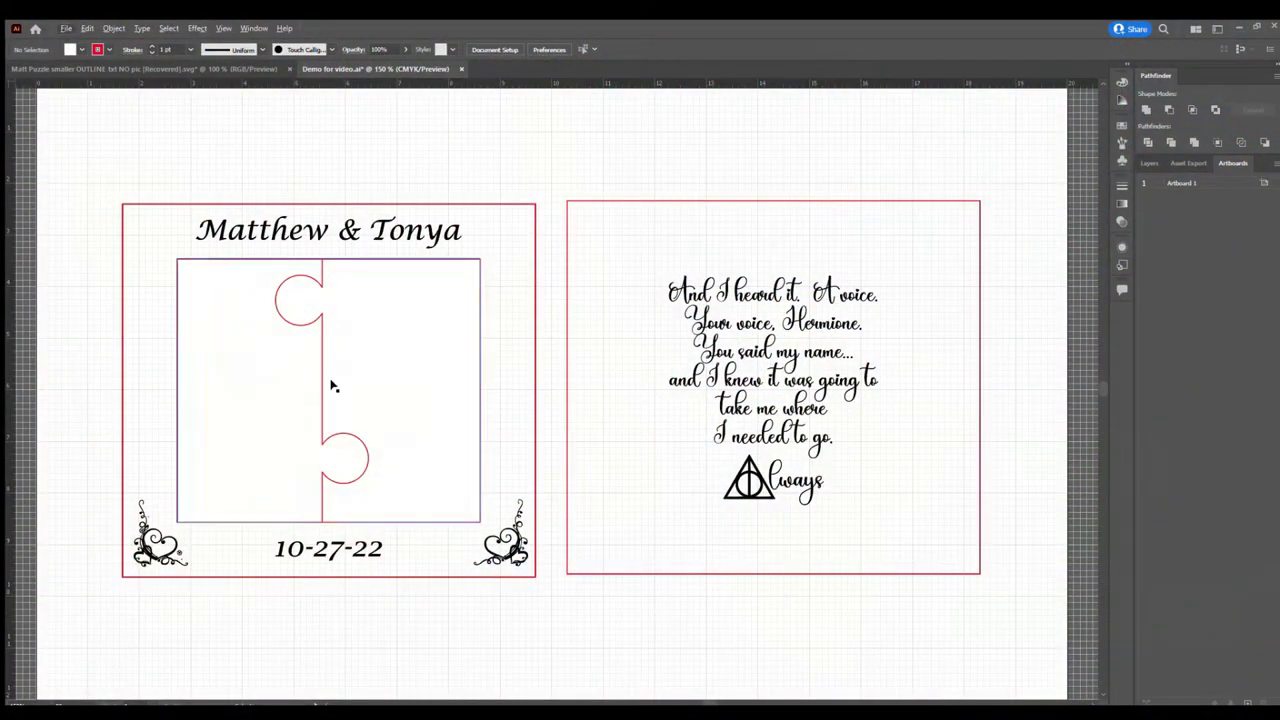
Step: Select the quote panel group
{"action": "left_click", "coordinate": [882, 201]}
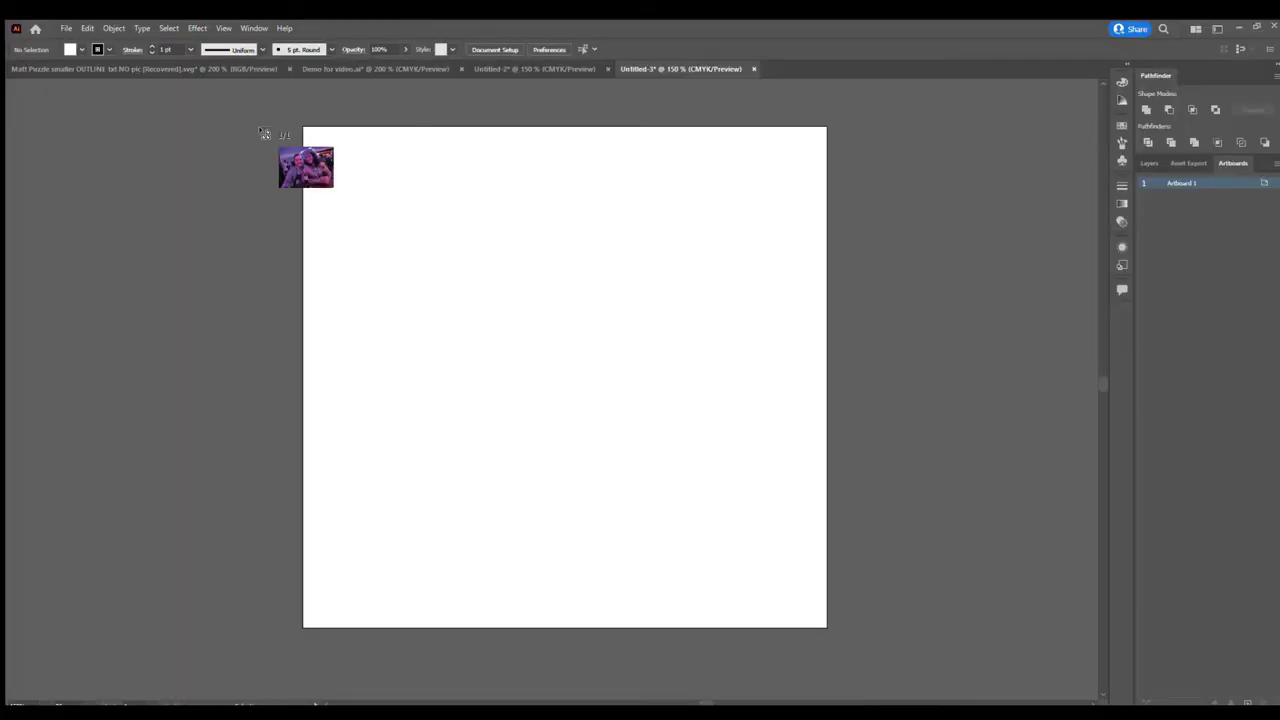
Step: Place the couple photo fitted to the Untitled-3 artboard, then pick up the puzzle outline group
{"action": "left_click", "coordinate": [473, 299]}
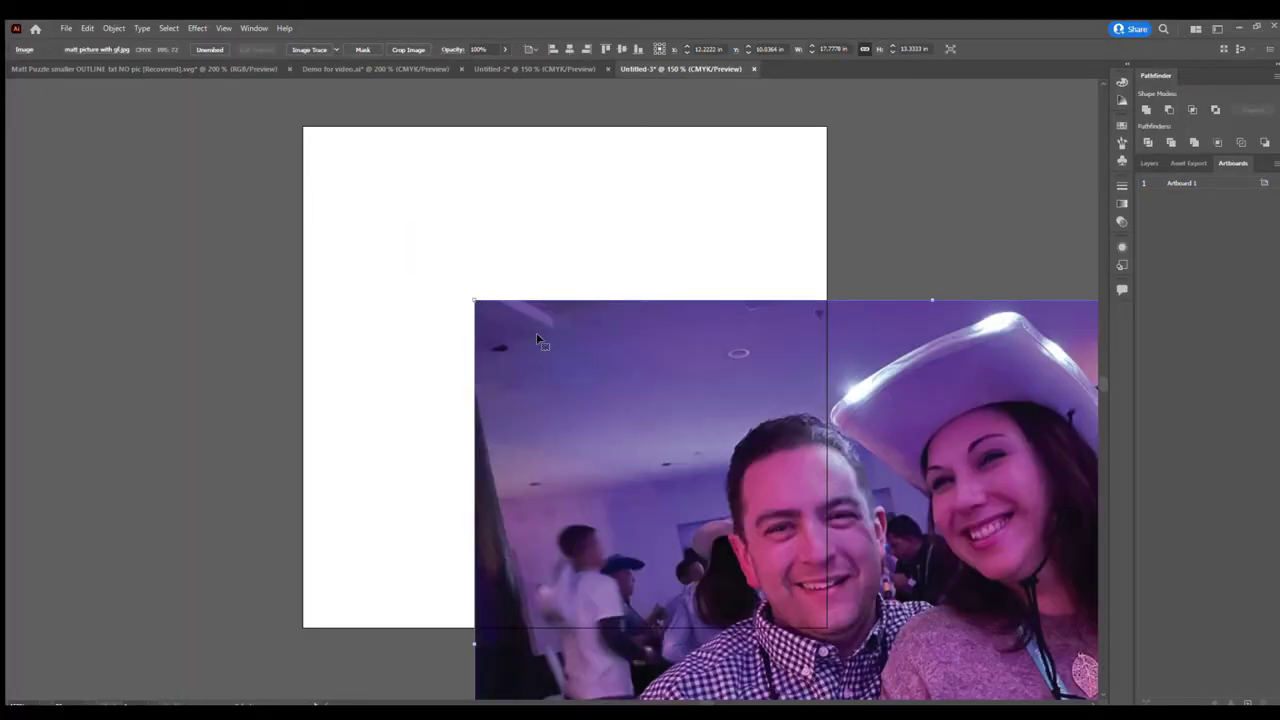
{"action": "left_click_drag", "start_coordinate": [473, 299], "coordinate": [690, 458]}
{"action": "left_click_drag", "start_coordinate": [738, 527], "coordinate": [382, 295]}
{"action": "left_click", "coordinate": [928, 297]}
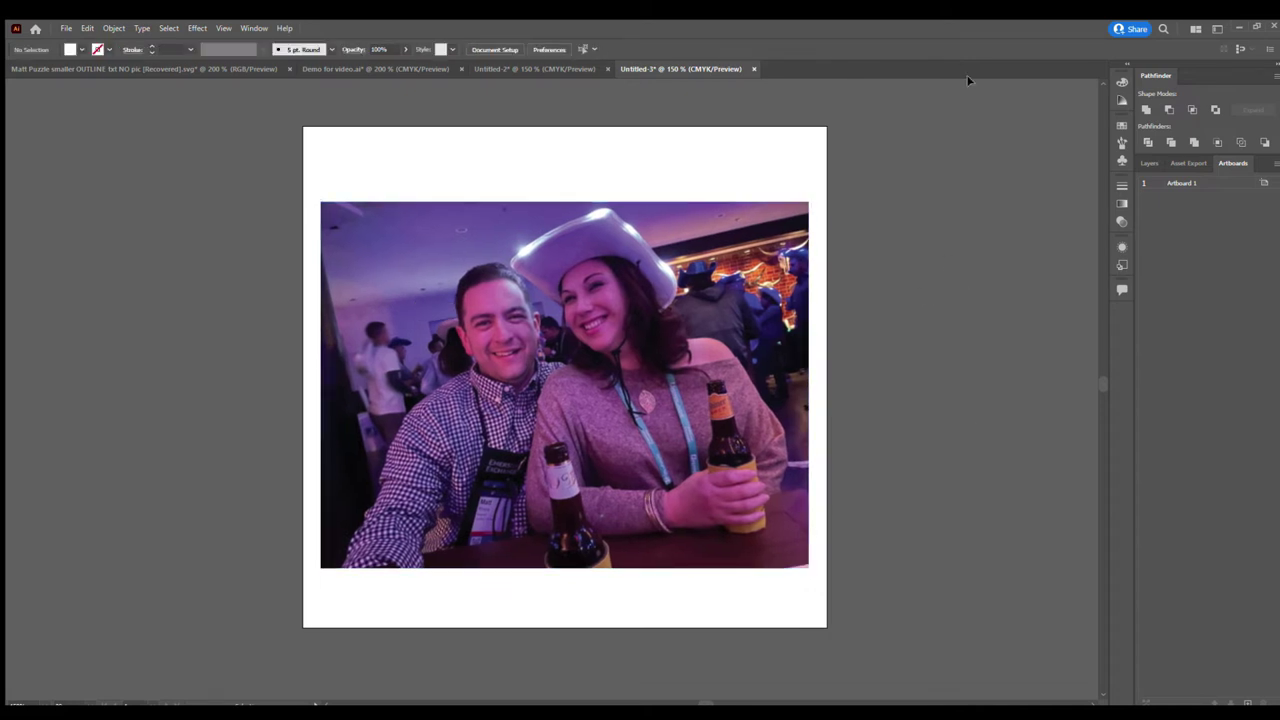
{"action": "left_click", "coordinate": [121, 72]}
{"action": "left_click_drag", "start_coordinate": [503, 371], "coordinate": [548, 324]}
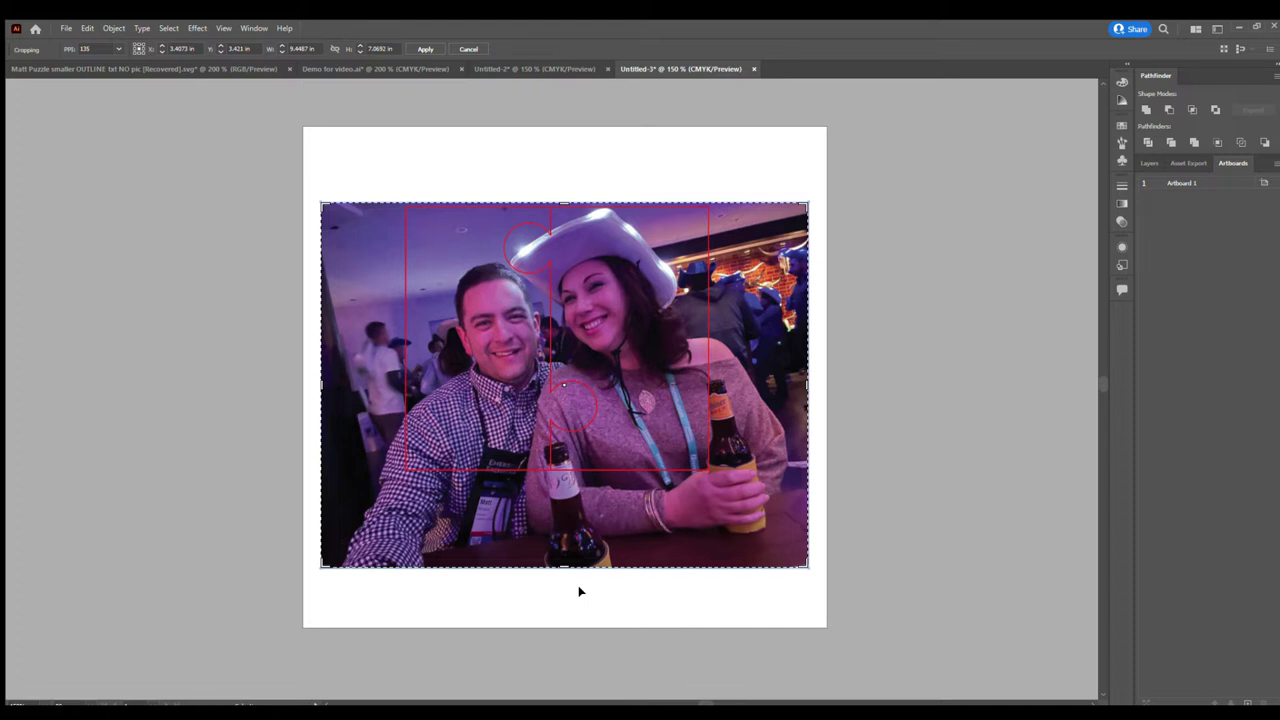
Step: Crop the photo's bottom, left and right edges to the puzzle outline and apply the crop
{"action": "left_click_drag", "start_coordinate": [564, 567], "coordinate": [564, 470]}
{"action": "left_click_drag", "start_coordinate": [321, 336], "coordinate": [404, 336]}
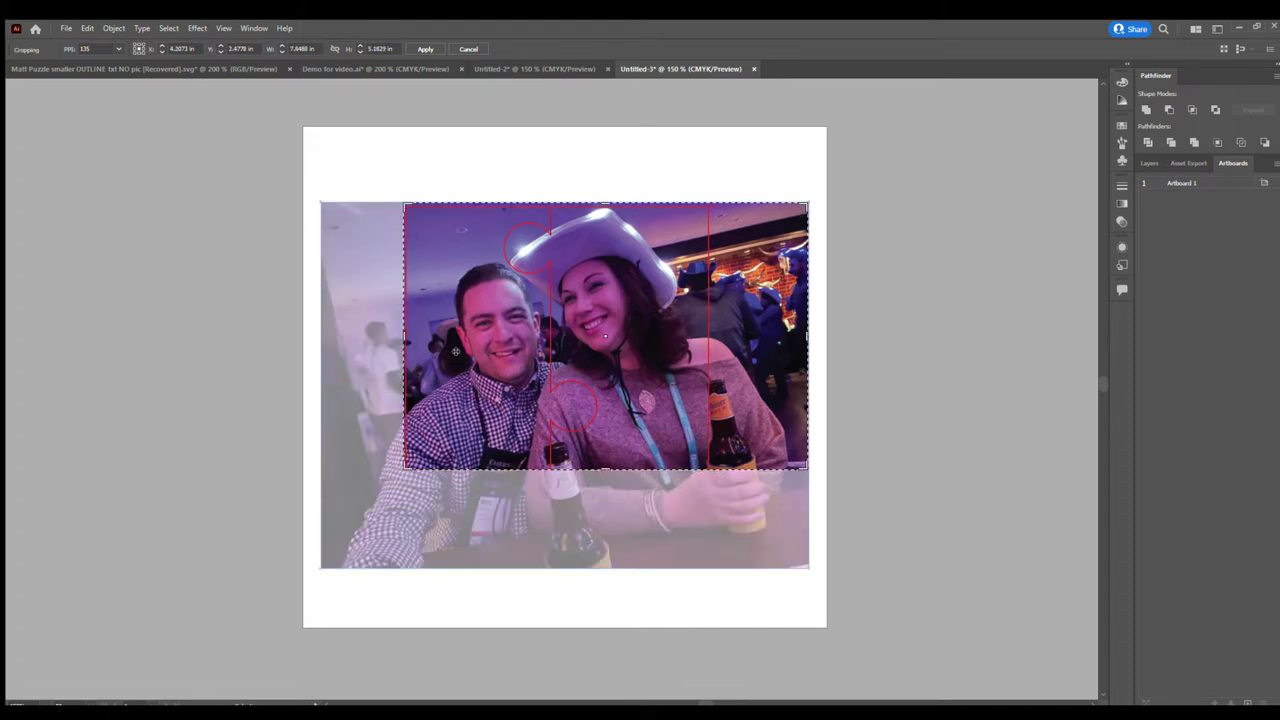
{"action": "left_click_drag", "start_coordinate": [808, 336], "coordinate": [708, 336]}
{"action": "scroll", "coordinate": [708, 336], "scroll_direction": "up", "scroll_amount": 1}
{"action": "left_click_drag", "start_coordinate": [558, 262], "coordinate": [558, 265]}
{"action": "key", "text": "Return"}
Step: Resize the artboard so all four edges sit tight around the cropped photo
{"action": "key", "text": "shift+o"}
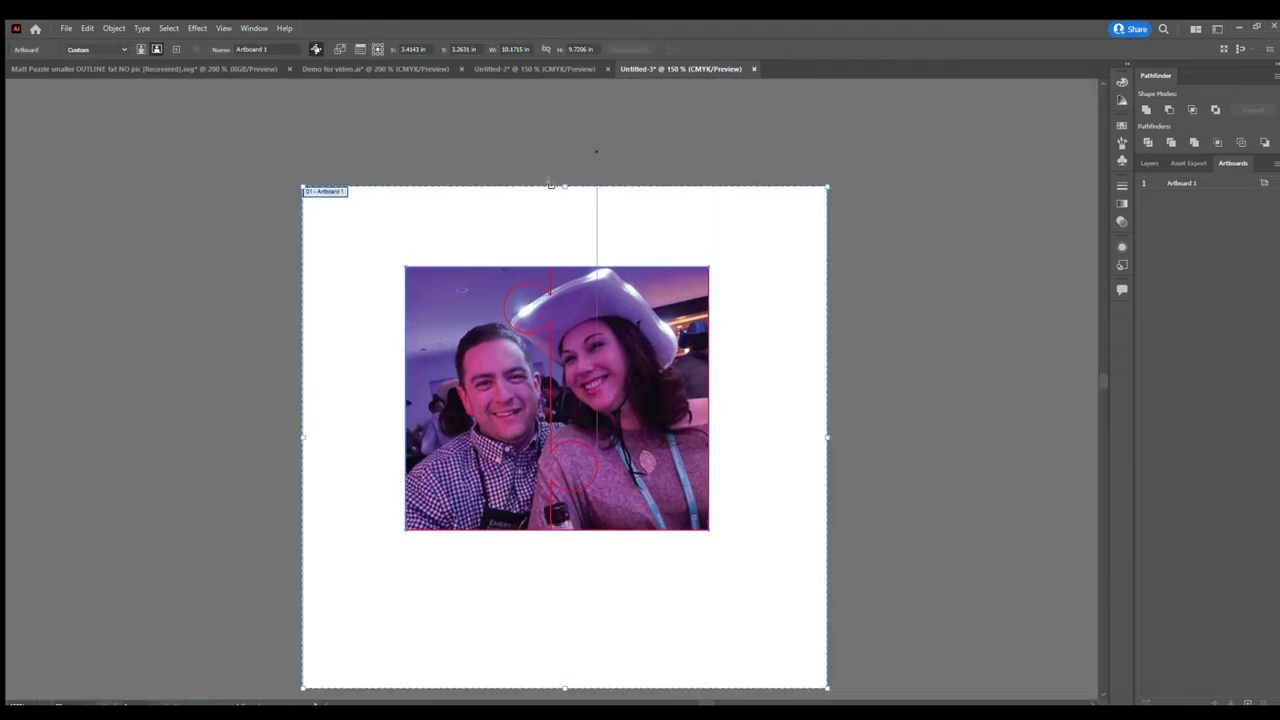
{"action": "left_click_drag", "start_coordinate": [565, 187], "coordinate": [563, 267]}
{"action": "left_click_drag", "start_coordinate": [303, 477], "coordinate": [405, 477]}
{"action": "left_click_drag", "start_coordinate": [821, 477], "coordinate": [709, 477]}
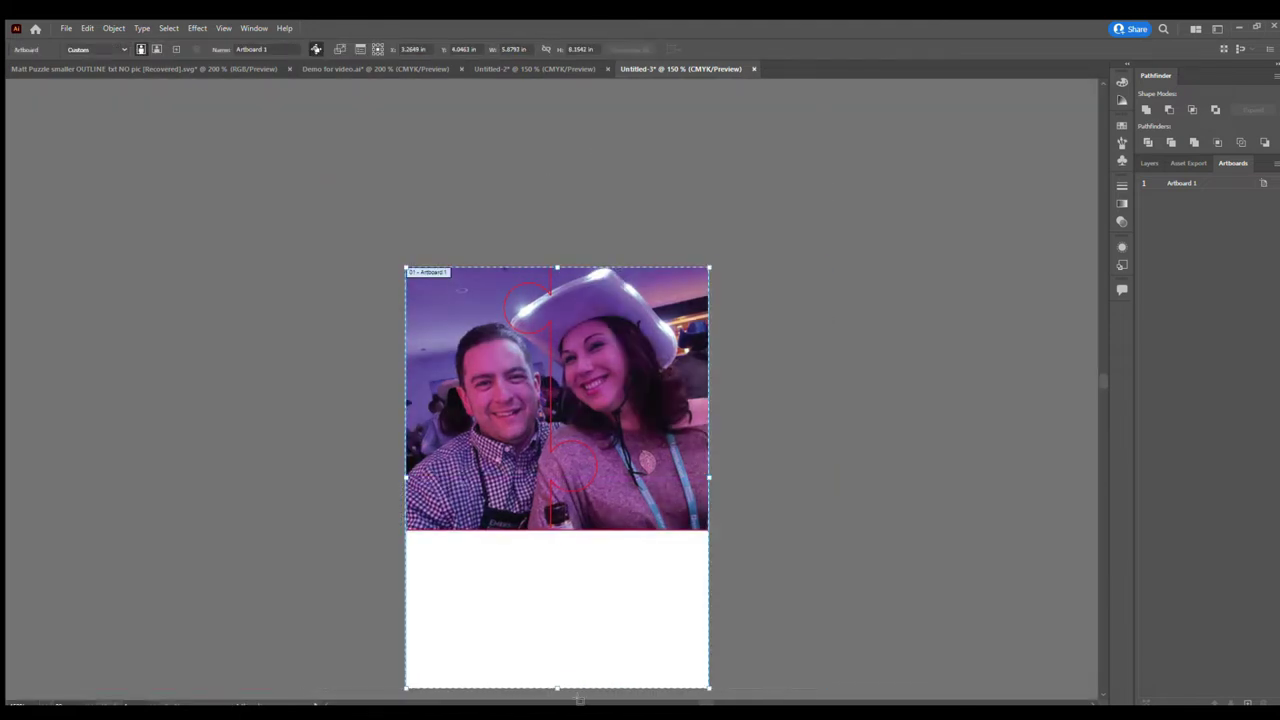
{"action": "left_click_drag", "start_coordinate": [557, 688], "coordinate": [560, 531]}
{"action": "key", "text": "Escape"}
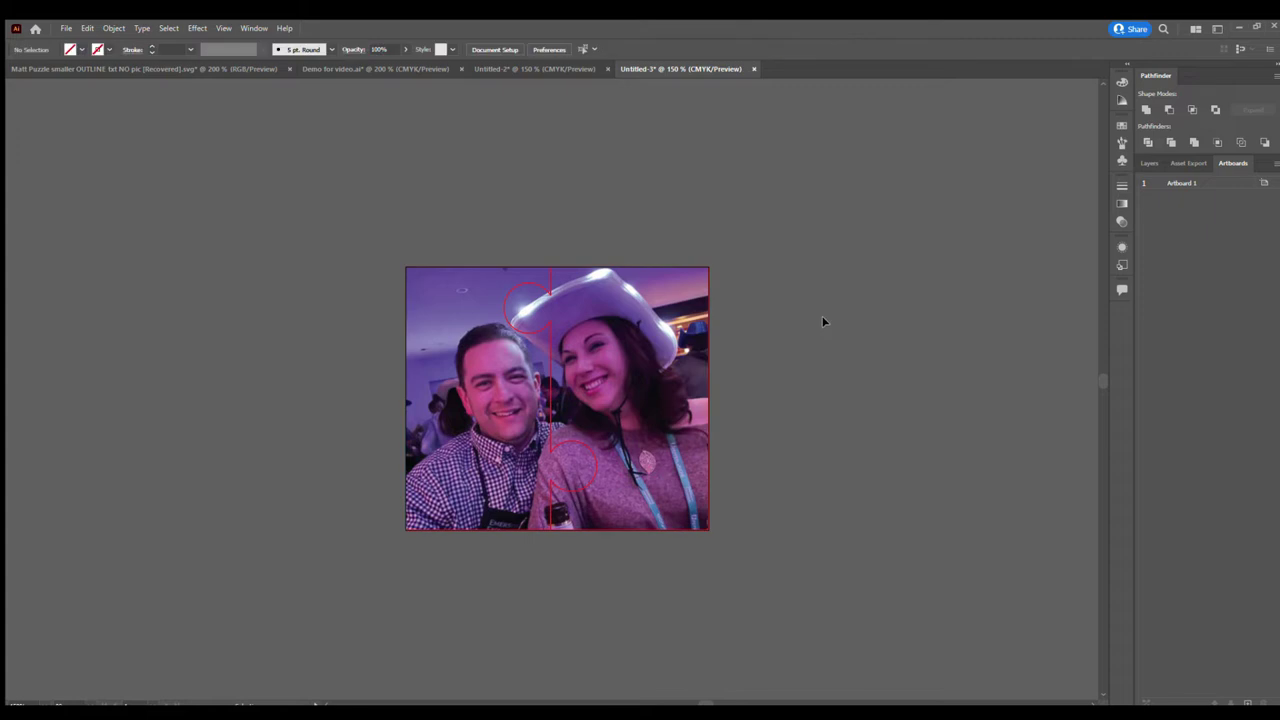
{"action": "scroll", "coordinate": [826, 320], "scroll_direction": "up", "scroll_amount": 2}
{"action": "scroll", "coordinate": [813, 323], "scroll_direction": "down", "scroll_amount": 2}
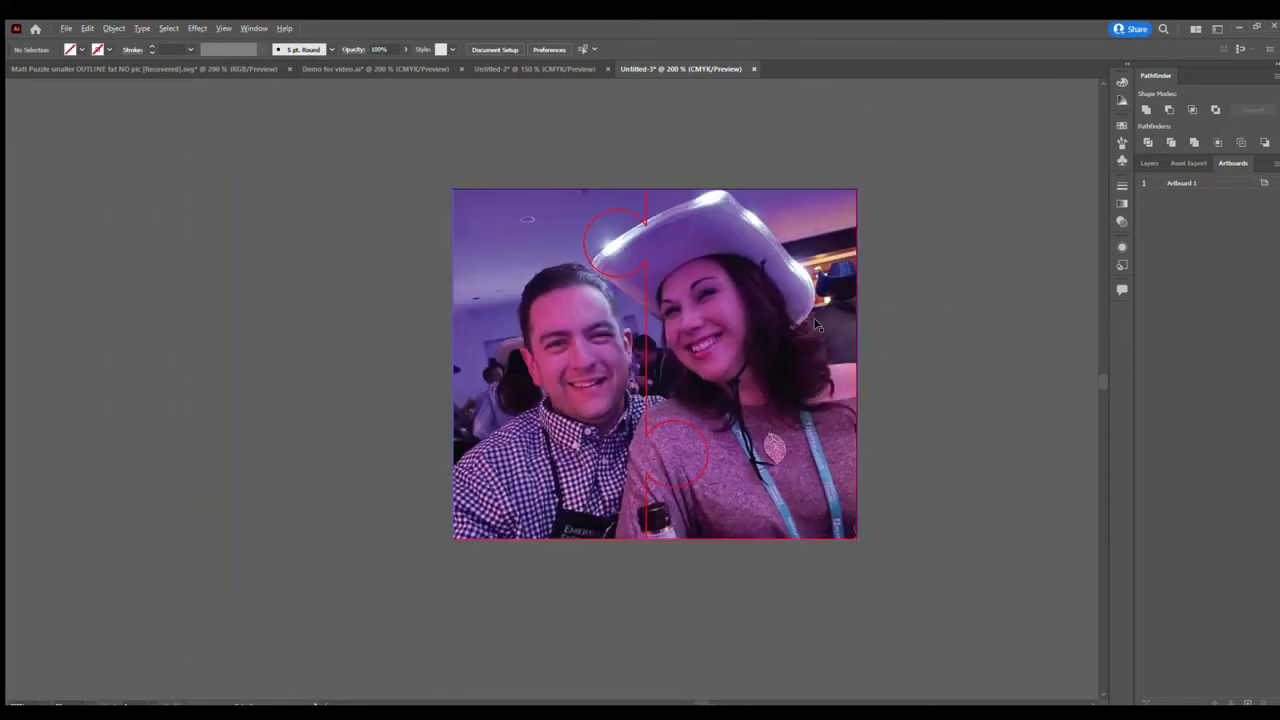
Step: Select just the cropped photo image and copy it
{"action": "left_click", "coordinate": [568, 333]}
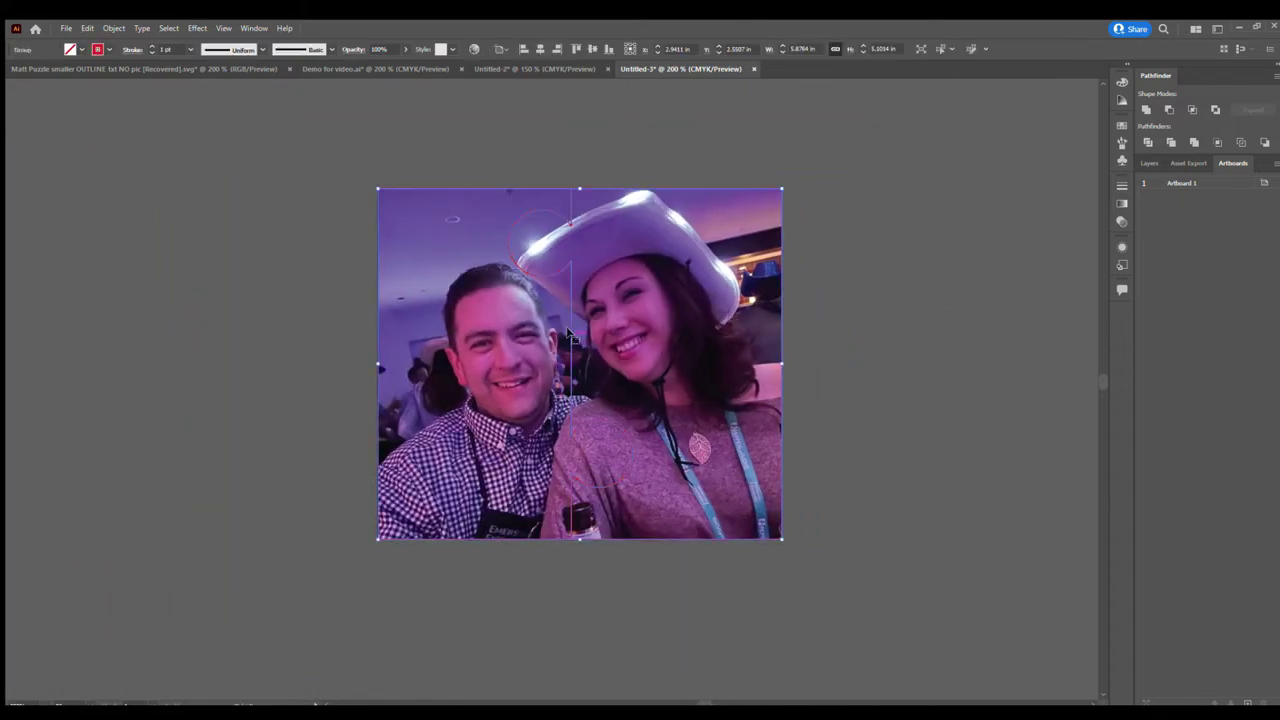
{"action": "left_click", "coordinate": [291, 246]}
{"action": "key", "text": "ctrl+a"}
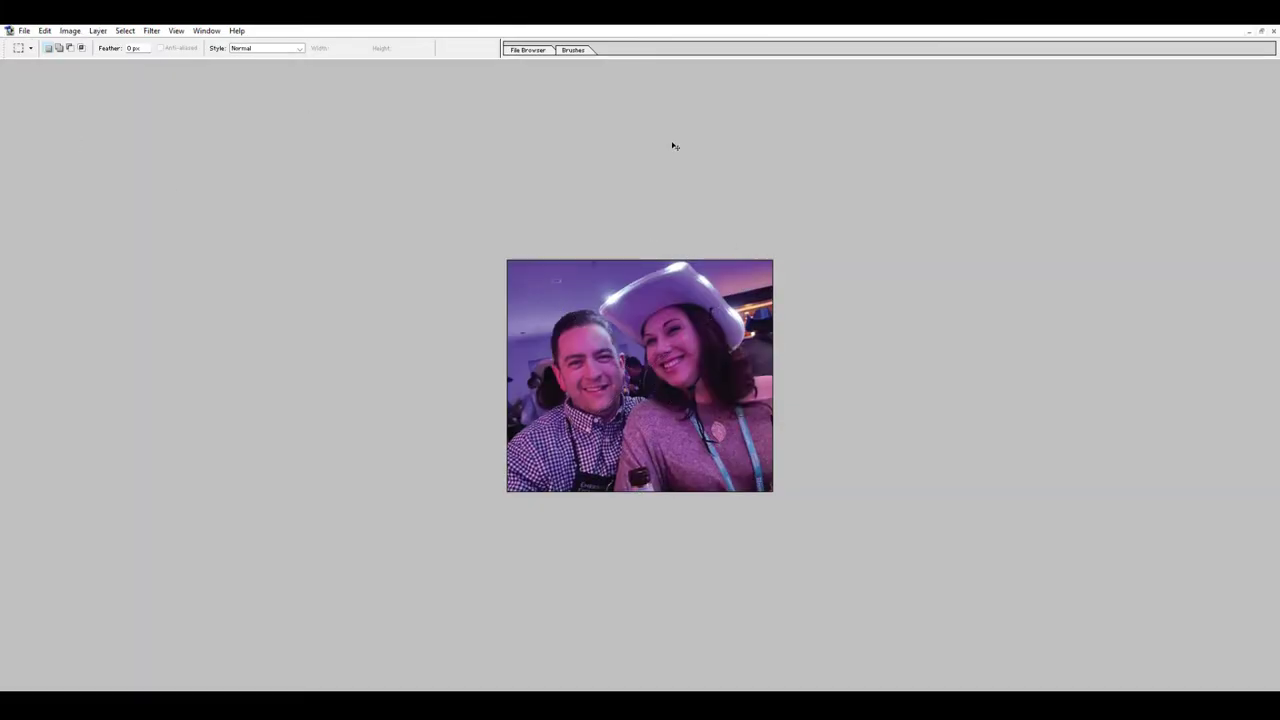
Step: Paste the cropped photo into a new Photoshop image, make it greyscale, and boost brightness and contrast
{"action": "key", "text": "ctrl+plus"}
{"action": "key", "text": "ctrl+shift+u"}
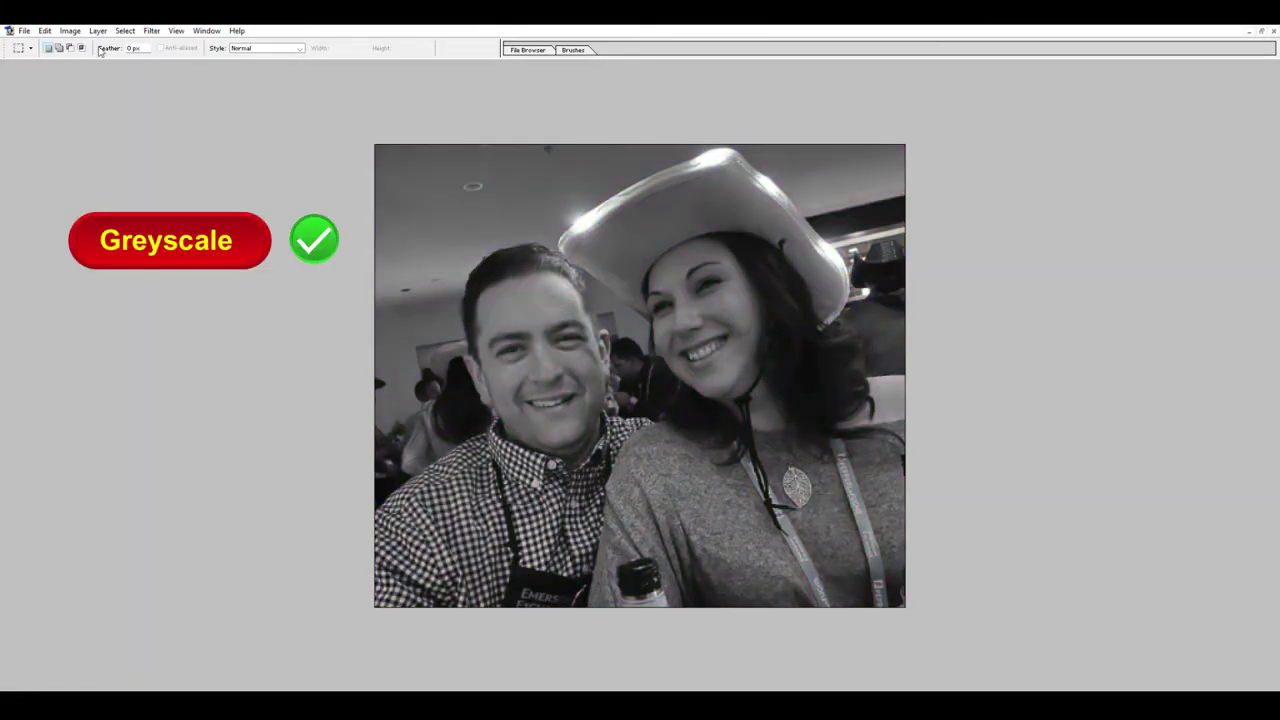
{"action": "key", "text": "i"}
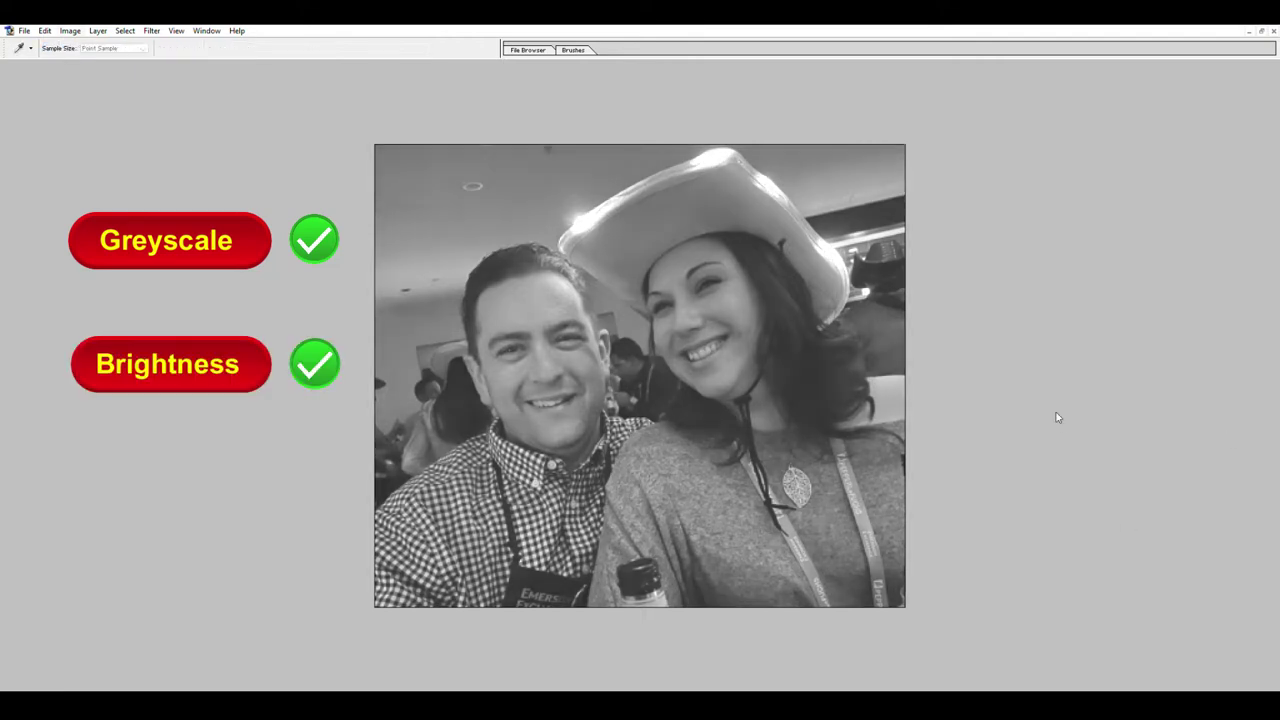
{"action": "key", "text": "m"}
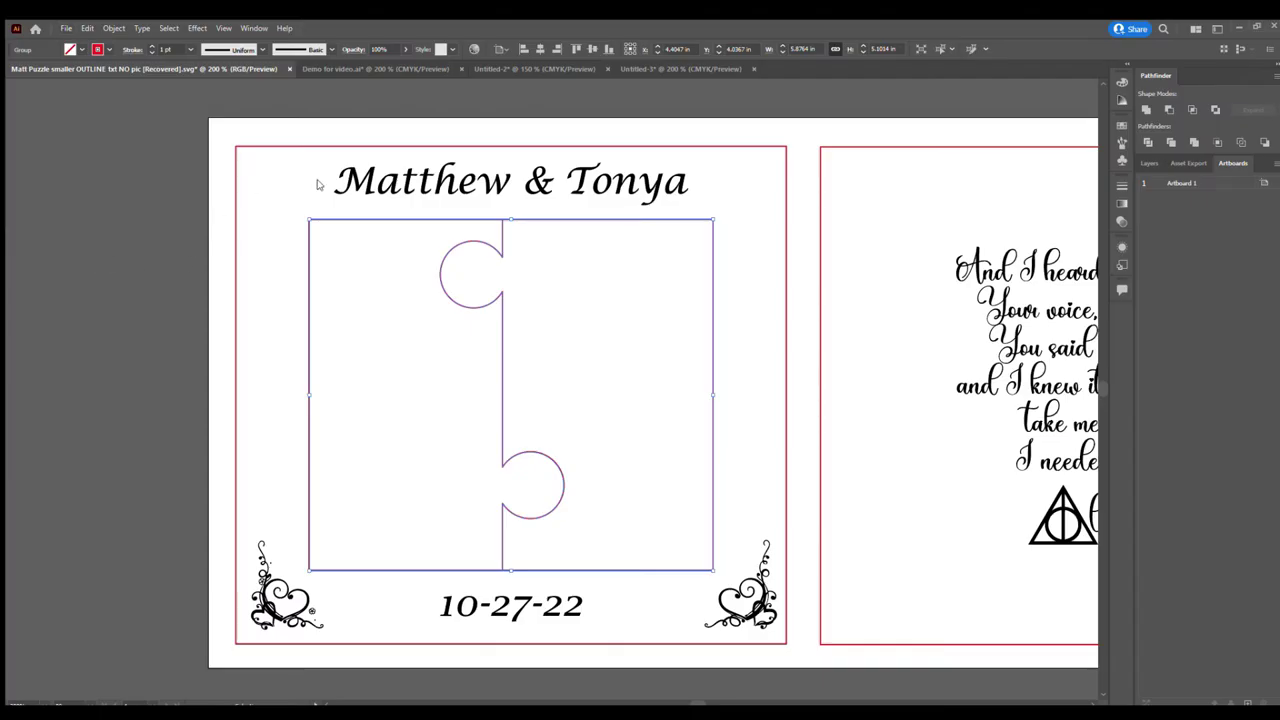
Step: Place the greyscale photo on the puzzle artboard and move it into the puzzle frame
{"action": "left_click", "coordinate": [461, 320]}
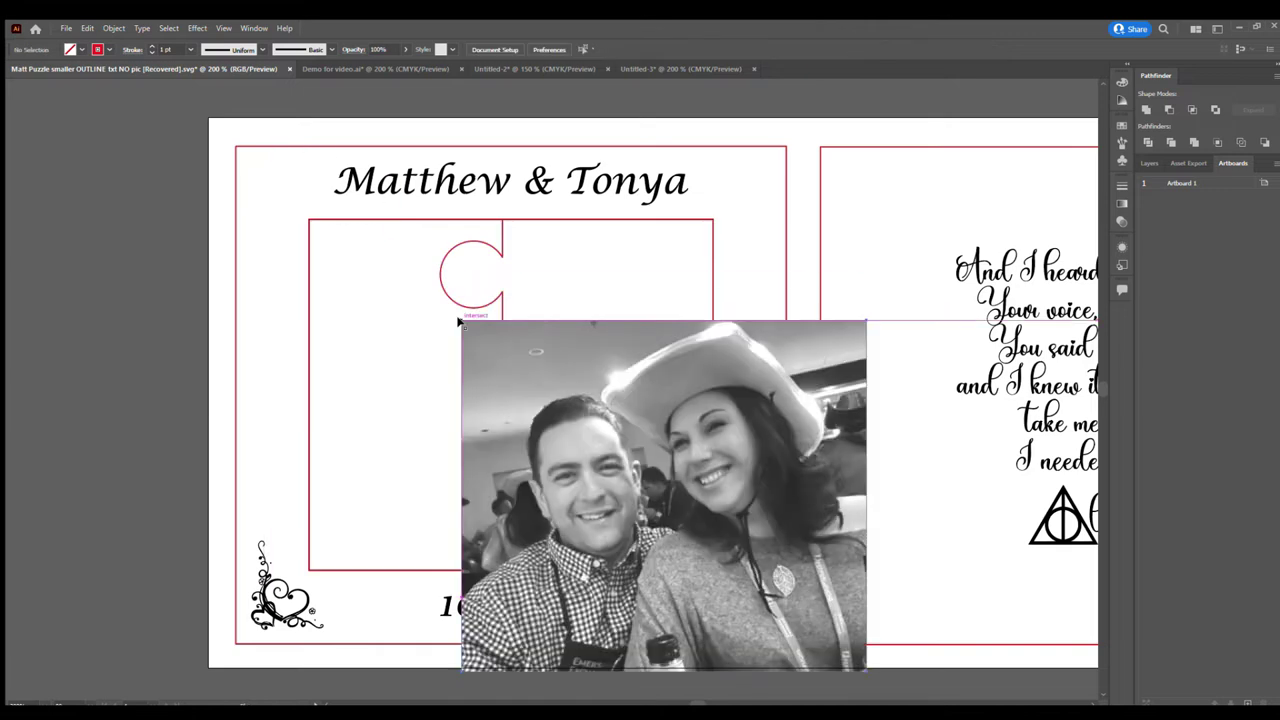
{"action": "left_click_drag", "start_coordinate": [660, 436], "coordinate": [510, 336]}
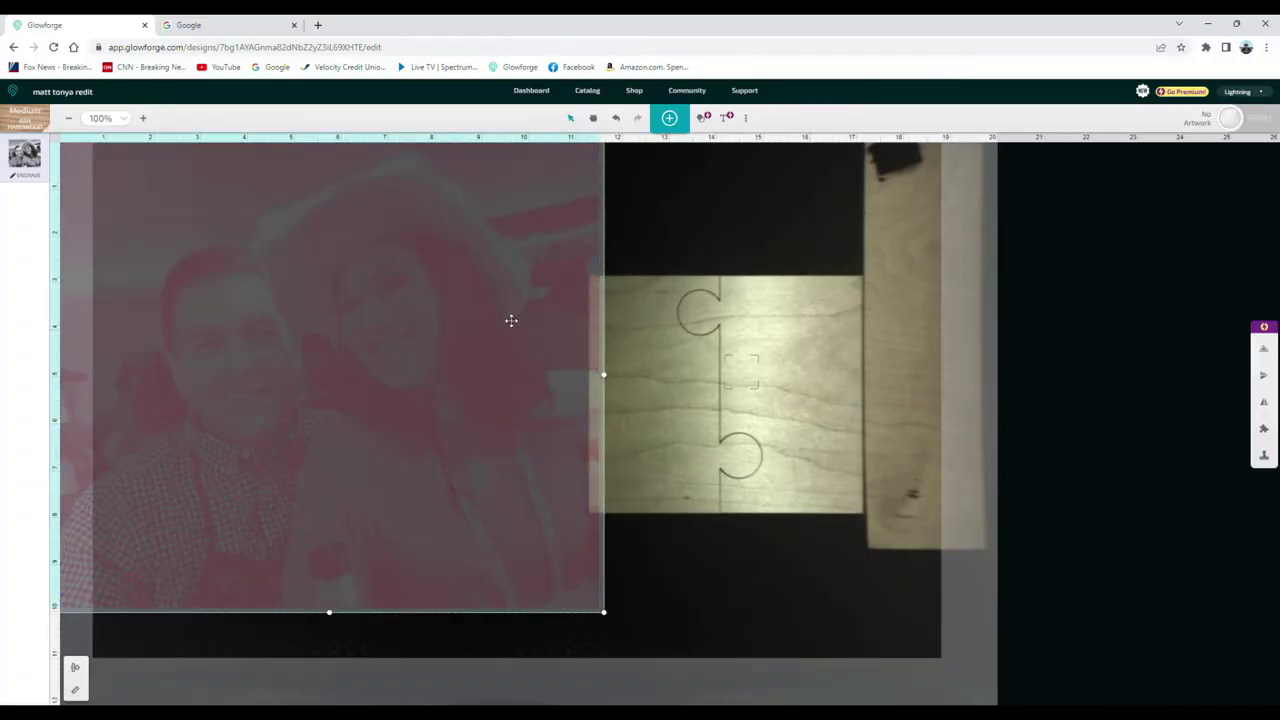
Step: Scale the photo onto the cut puzzle piece and choose the Draft Photo engrave preset
{"action": "left_click_drag", "start_coordinate": [129, 167], "coordinate": [386, 360]}
{"action": "left_click_drag", "start_coordinate": [617, 483], "coordinate": [824, 373]}
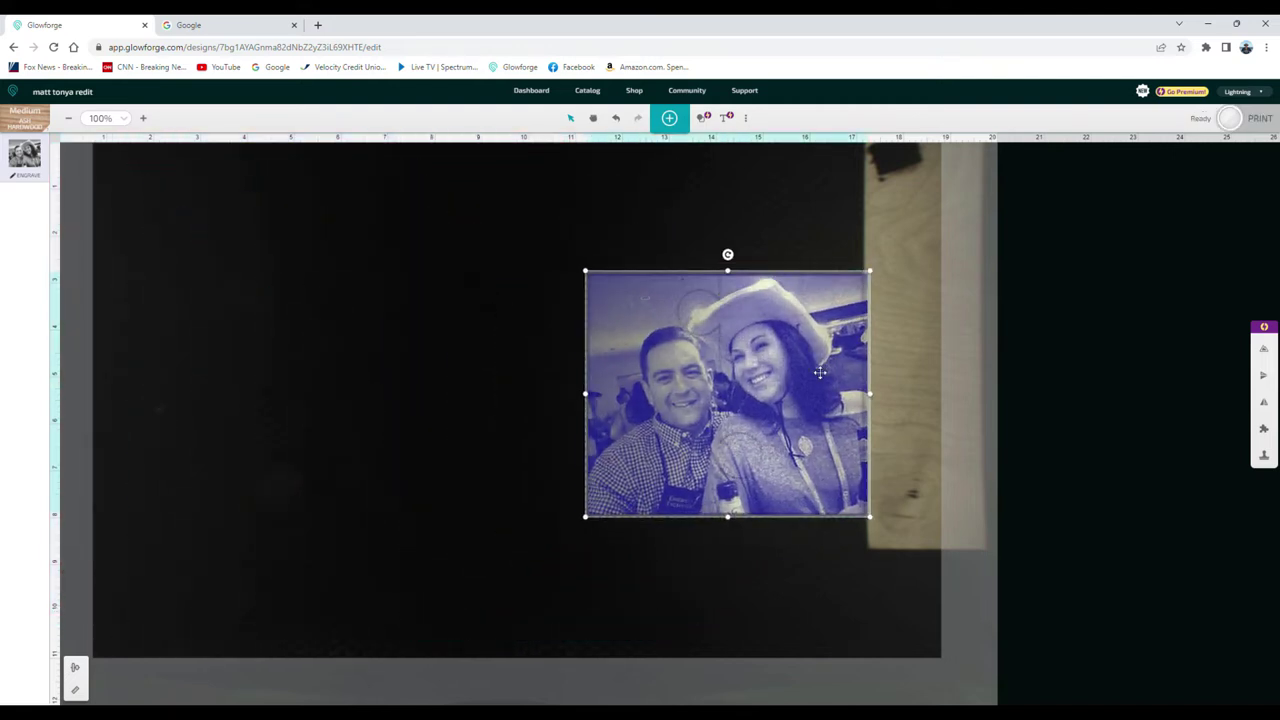
{"action": "left_click", "coordinate": [764, 603]}
{"action": "left_click", "coordinate": [25, 153]}
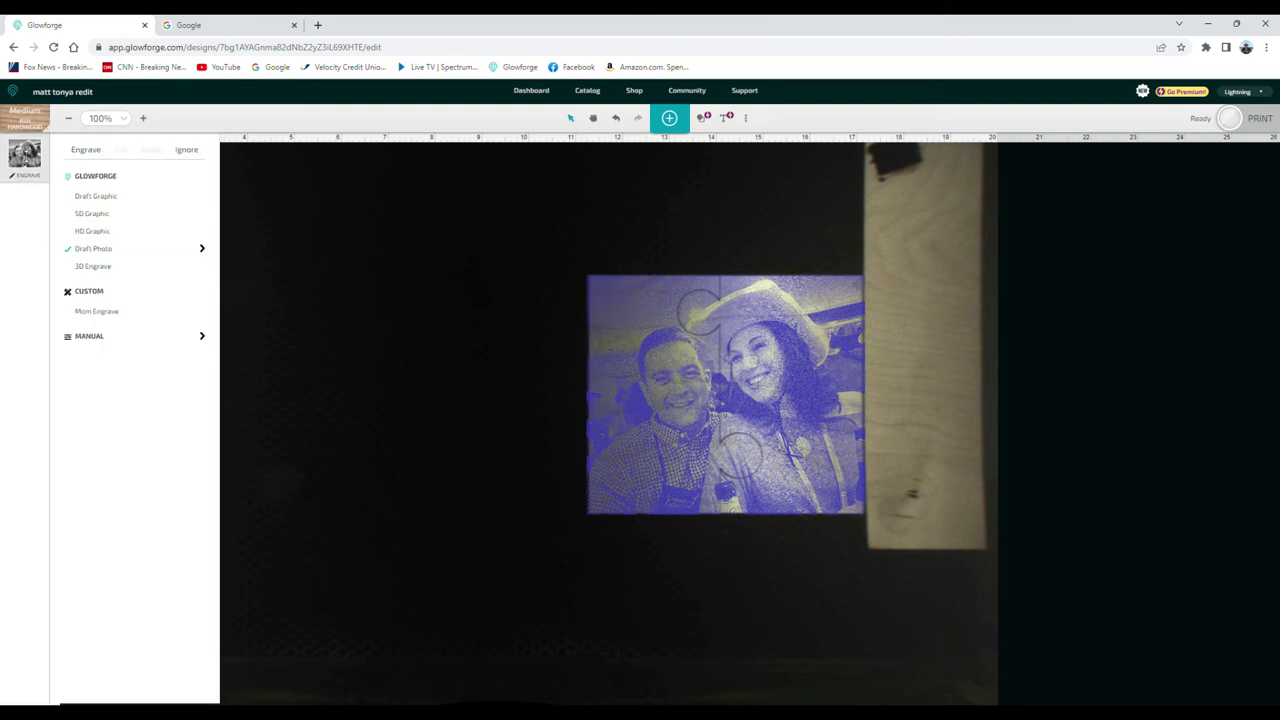
{"action": "left_click", "coordinate": [143, 254]}
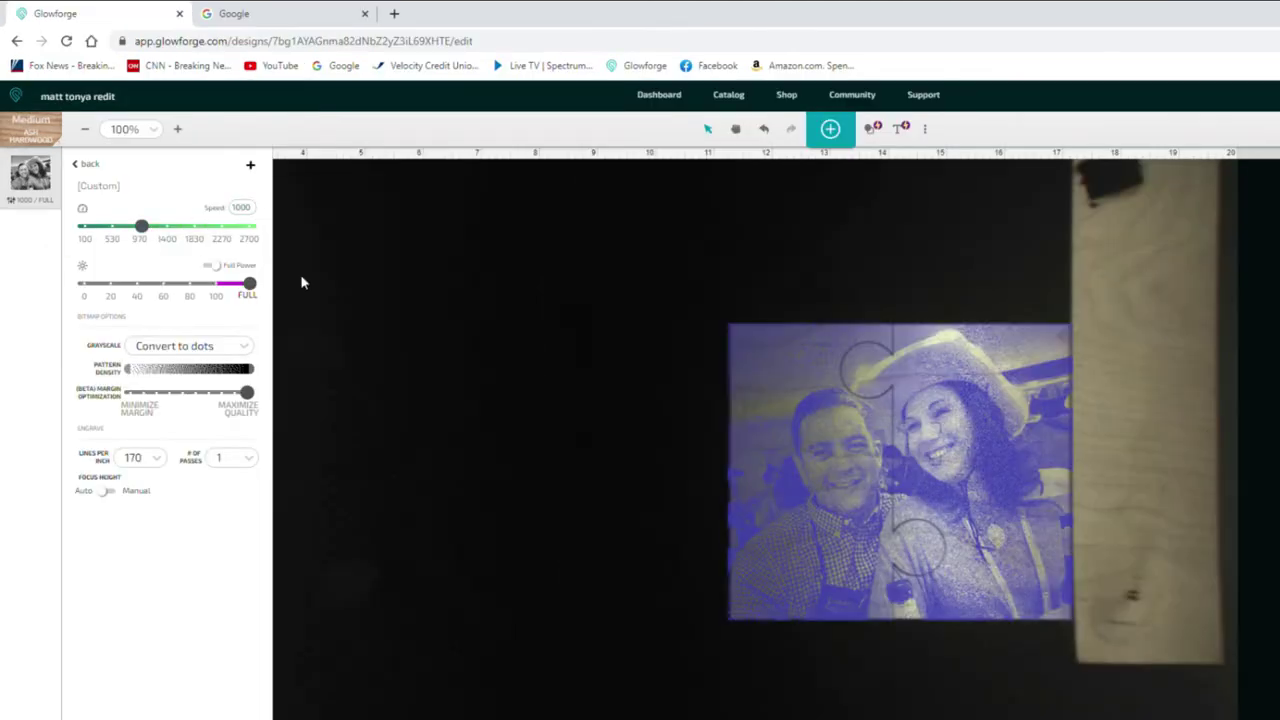